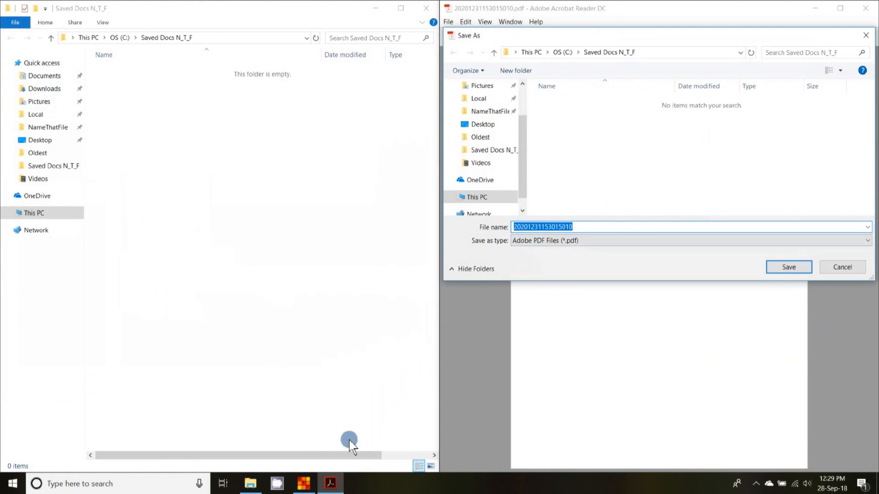
- Switch to NameThatFile and set the document date to 31 August 2018
click(304, 485)
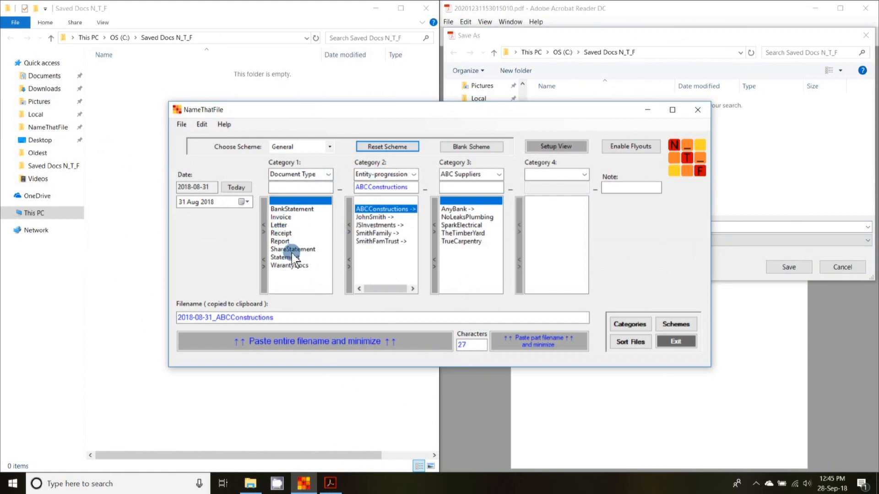
click(276, 317)
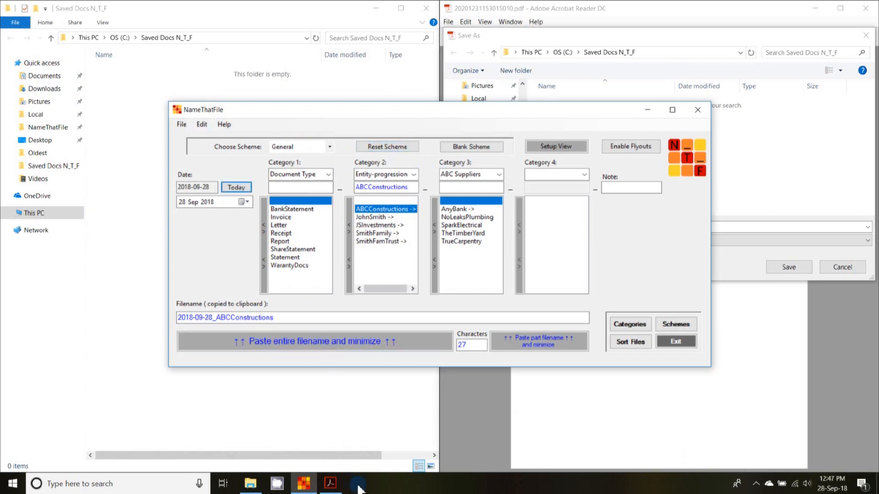
click(244, 202)
click(187, 218)
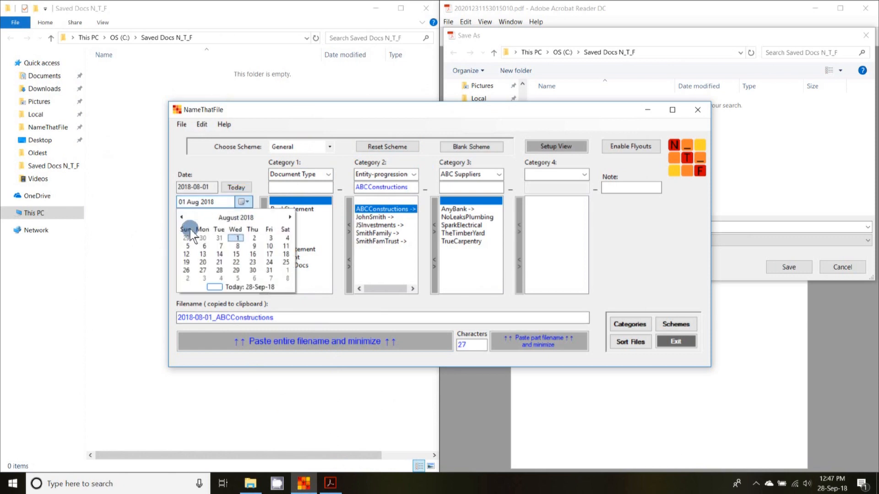
click(270, 271)
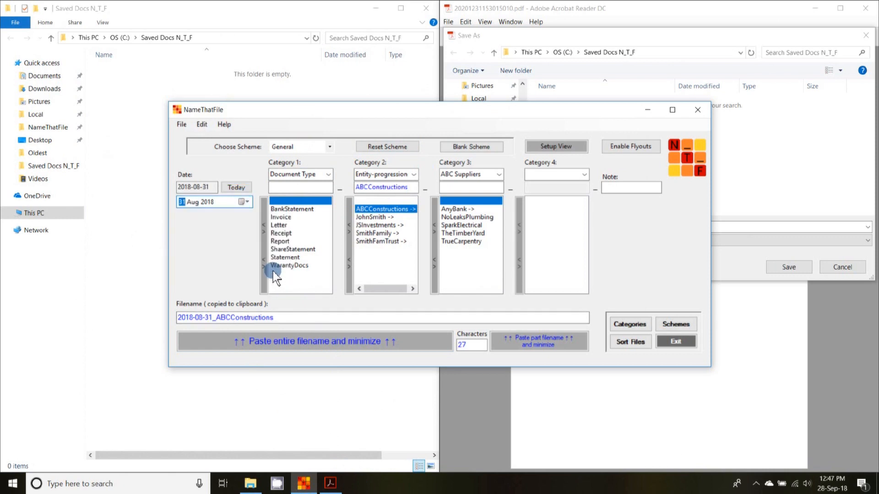
- Compose the filename with document type BankStatement, the individual person's entity below ABCConstructions, supplier AnyBank and account type Cheque
click(288, 210)
click(368, 217)
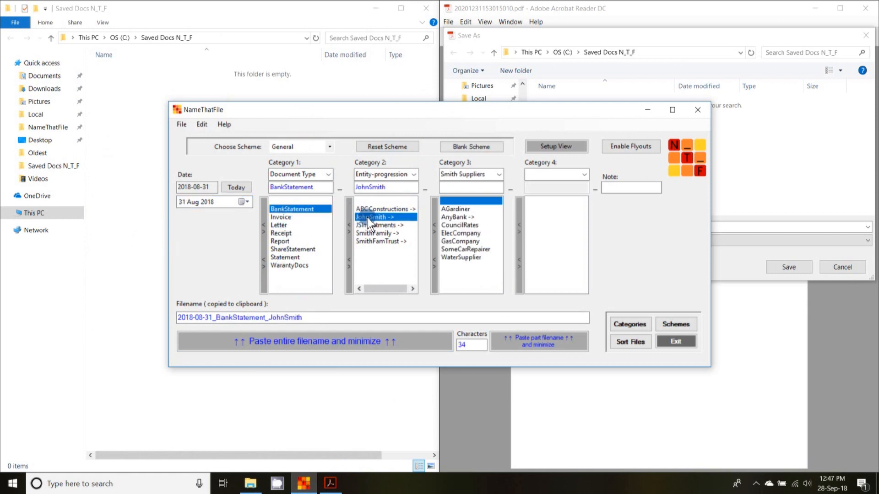
click(449, 218)
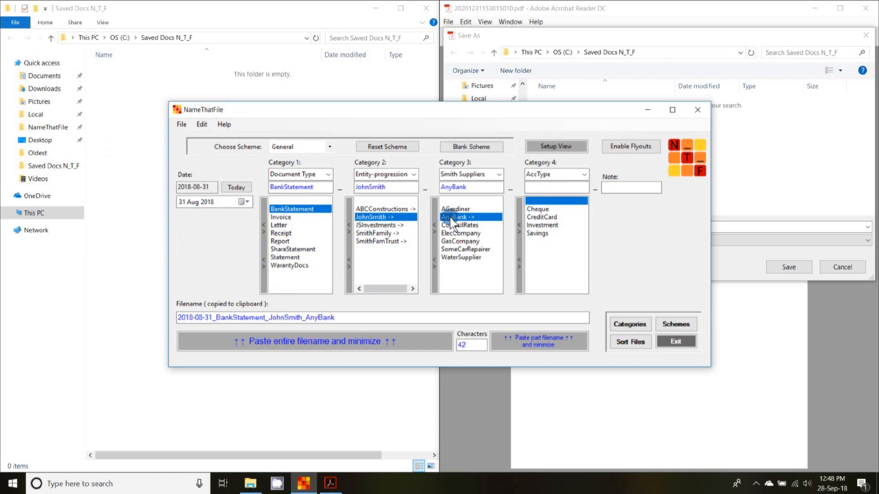
click(540, 210)
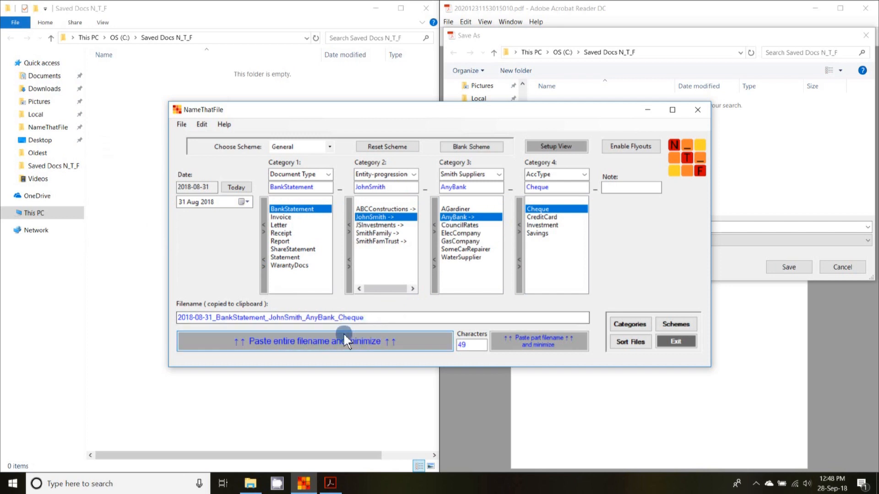
- Paste the entire composed filename into the PDF's Save As dialog, save it in Saved Docs N_T_F and select the saved file
click(313, 345)
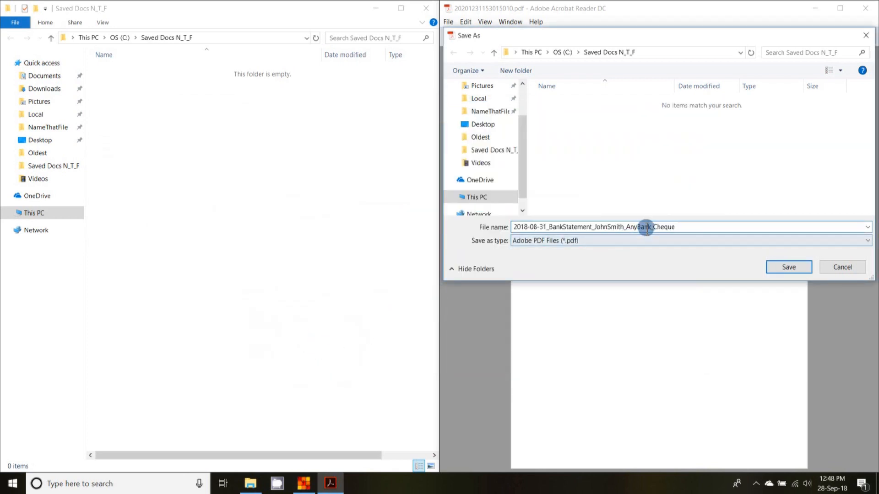
click(779, 267)
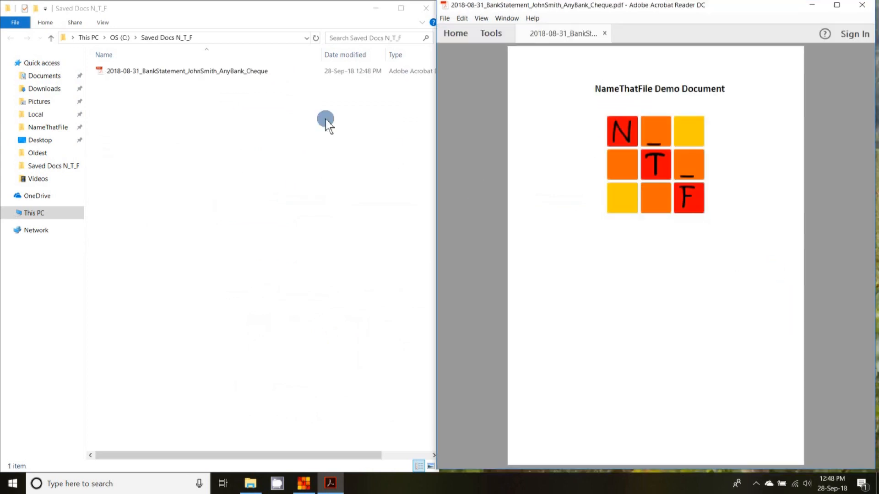
click(209, 73)
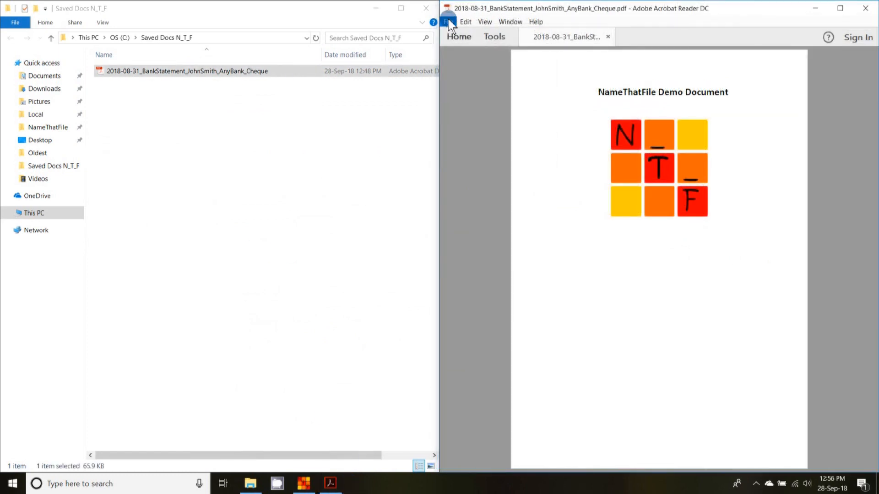
- Start saving another copy of the open PDF to the Saved Docs N_T_F folder
click(448, 21)
click(493, 89)
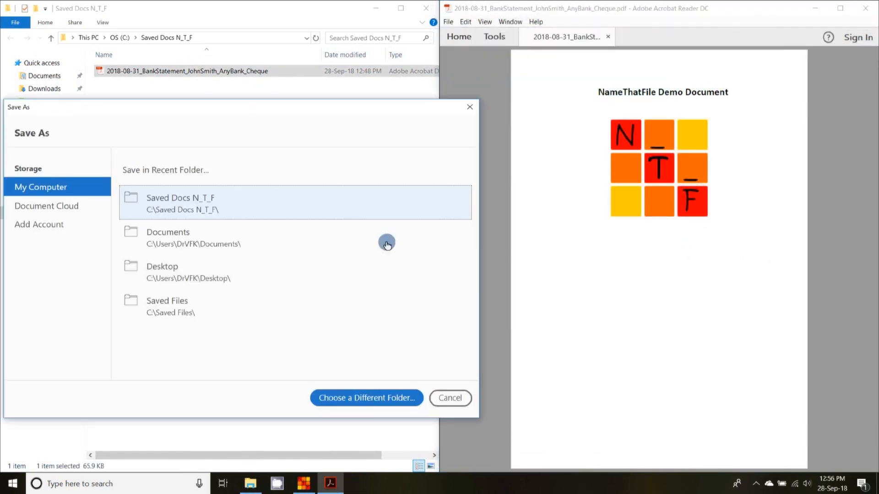
click(235, 202)
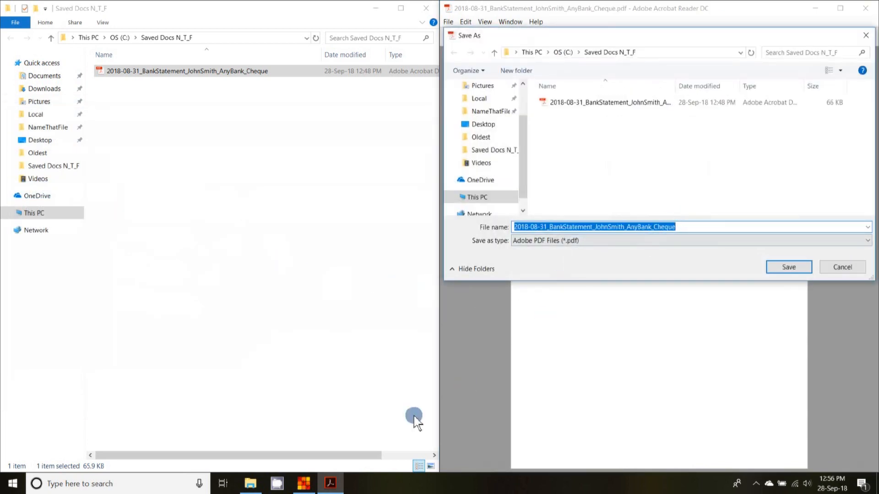
- Save the PDF under a full NameThatFile filename composed of today's date, Invoice, ABCConstructions and NoLeaksPlumbing
click(304, 484)
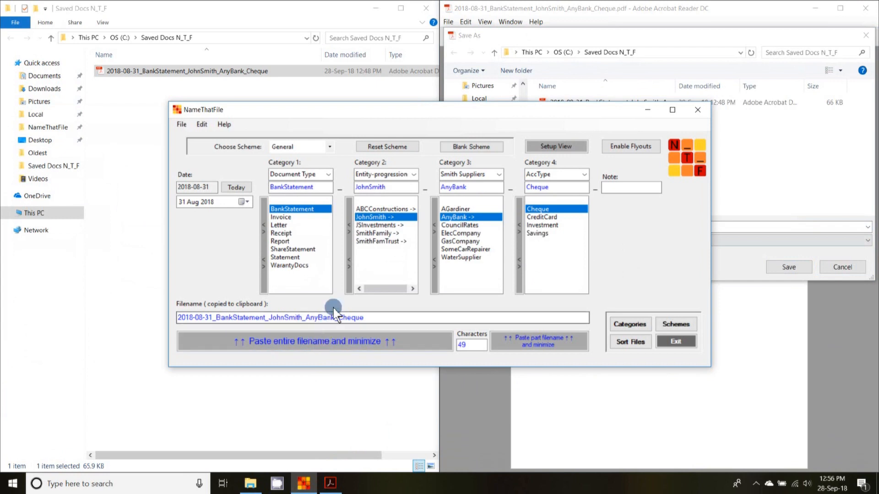
click(239, 188)
click(288, 217)
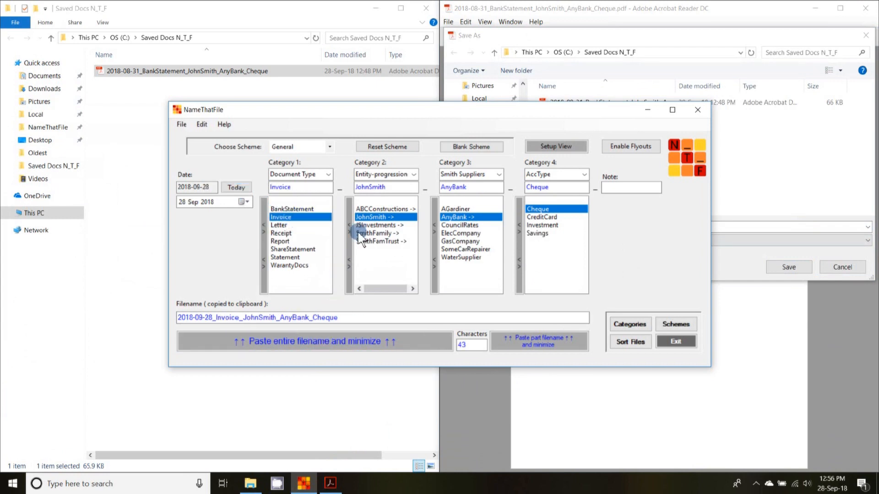
click(384, 210)
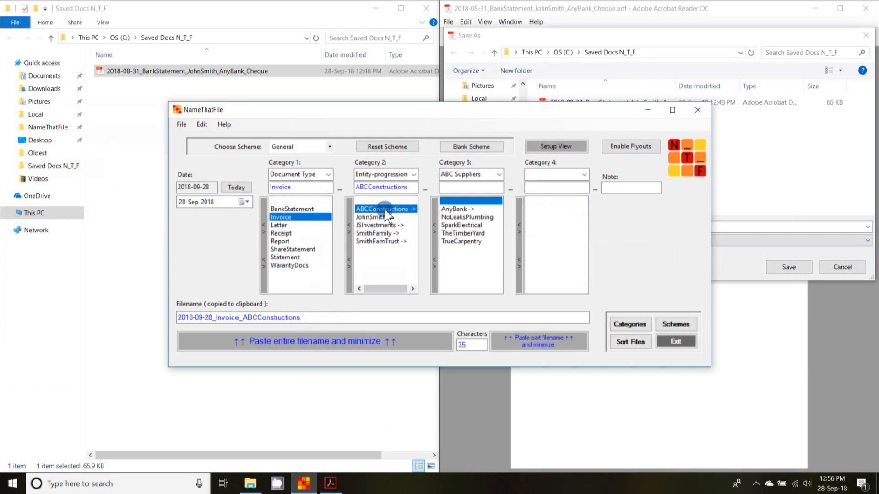
click(461, 220)
click(331, 344)
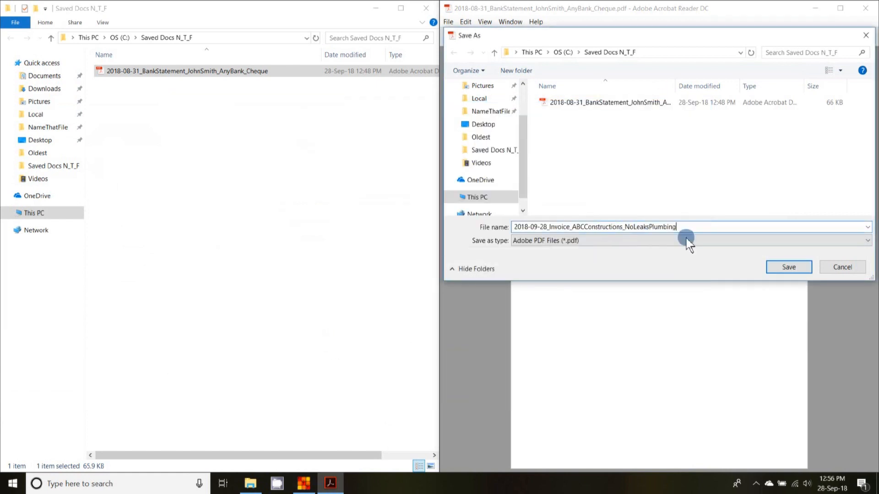
click(785, 268)
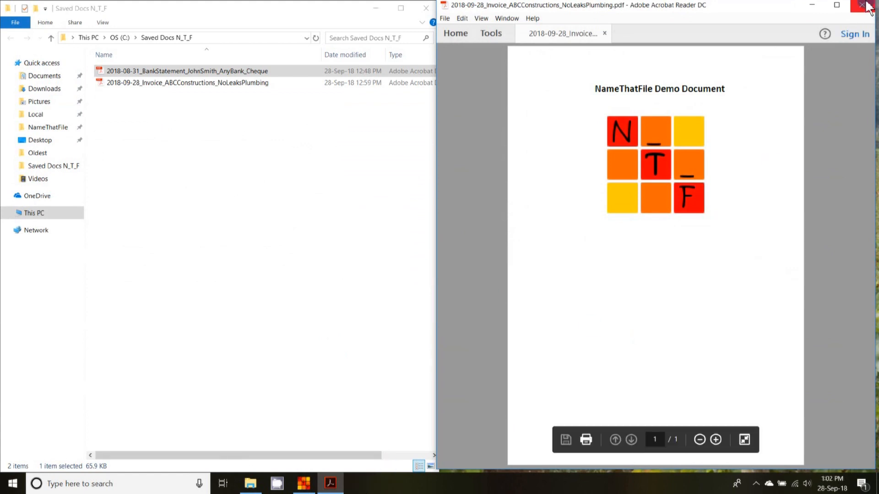
- Minimize the PDF and folder windows, and bring up the Saved Docs N_T_F and Sorted Docs N_T_F folders side by side
click(812, 6)
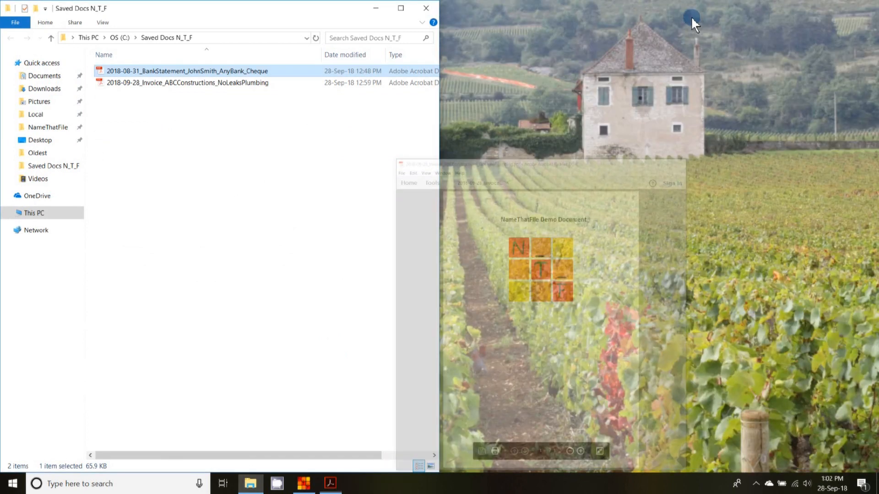
click(376, 8)
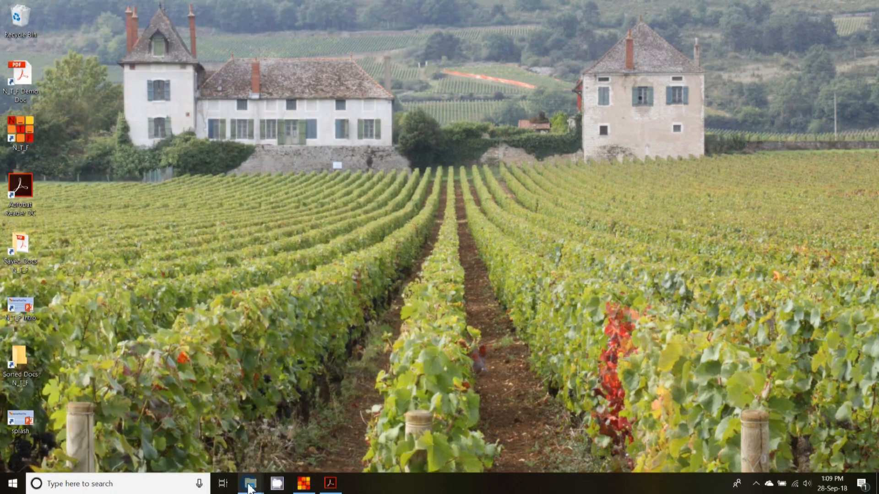
mouse_move(250, 484)
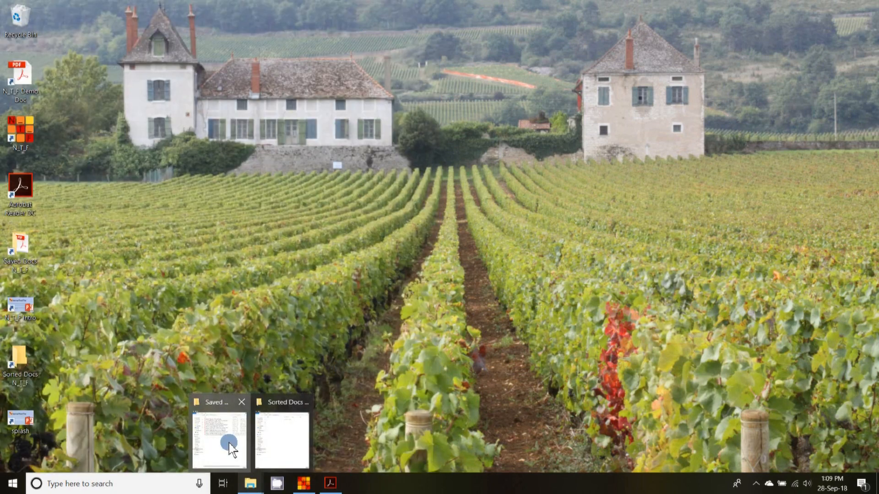
click(229, 449)
mouse_move(250, 483)
click(280, 453)
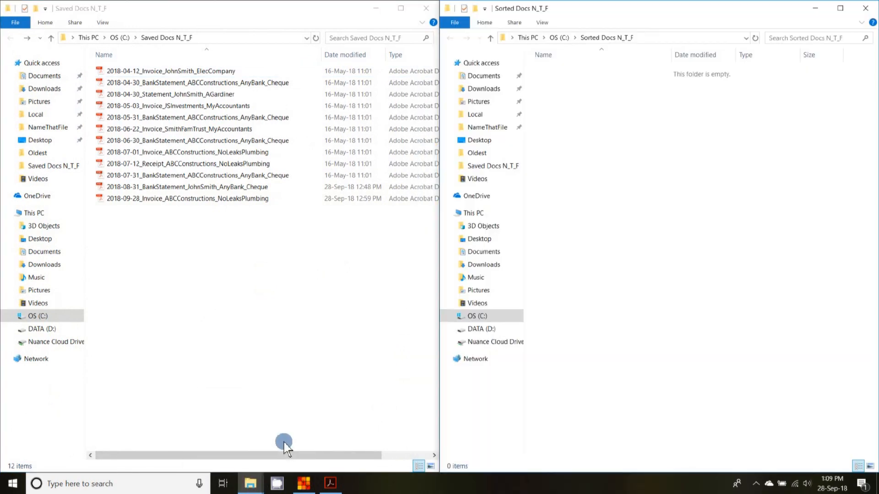
- Open NameThatFile's file sorting tool and set its start folder to C:\Saved Docs N_T_F
click(303, 484)
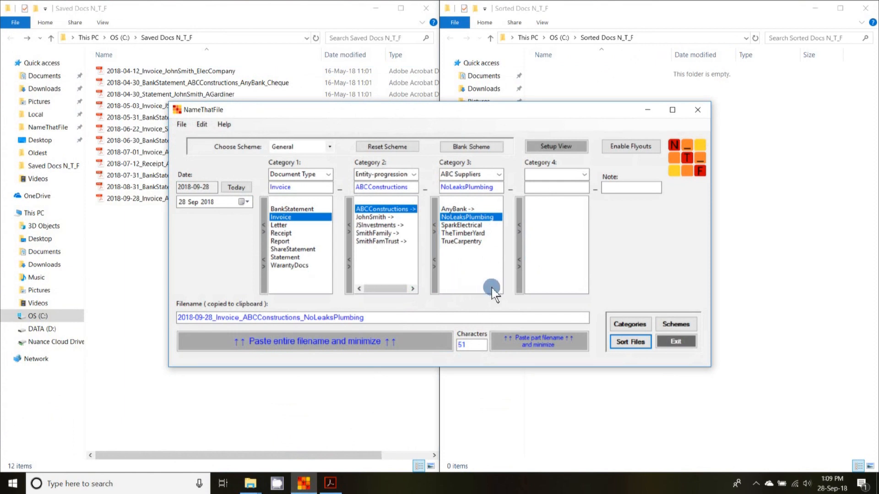
click(623, 343)
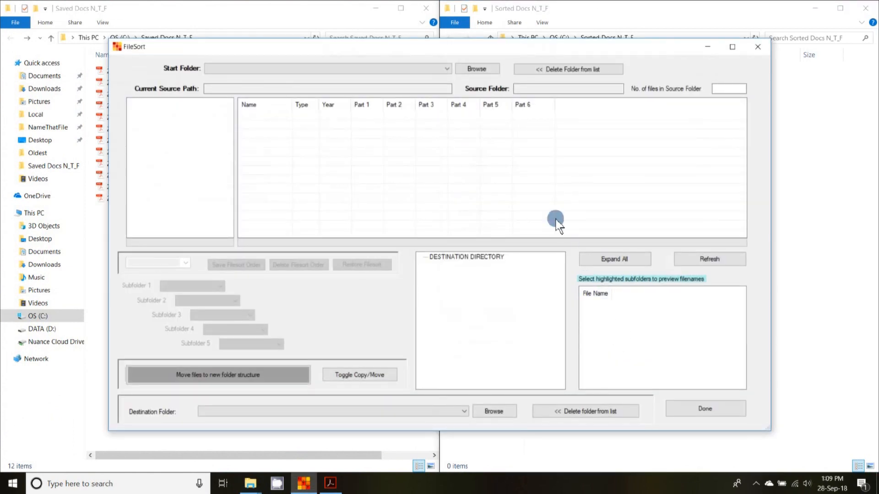
click(478, 70)
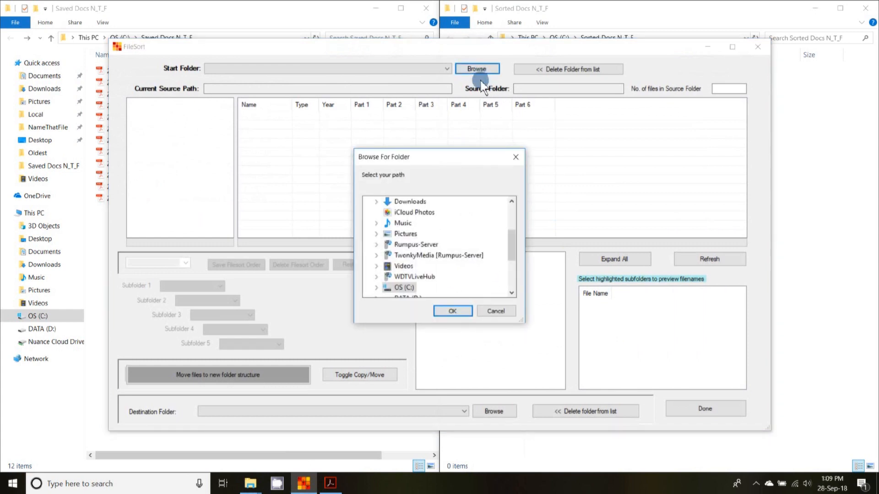
scroll(460, 243, down, 2)
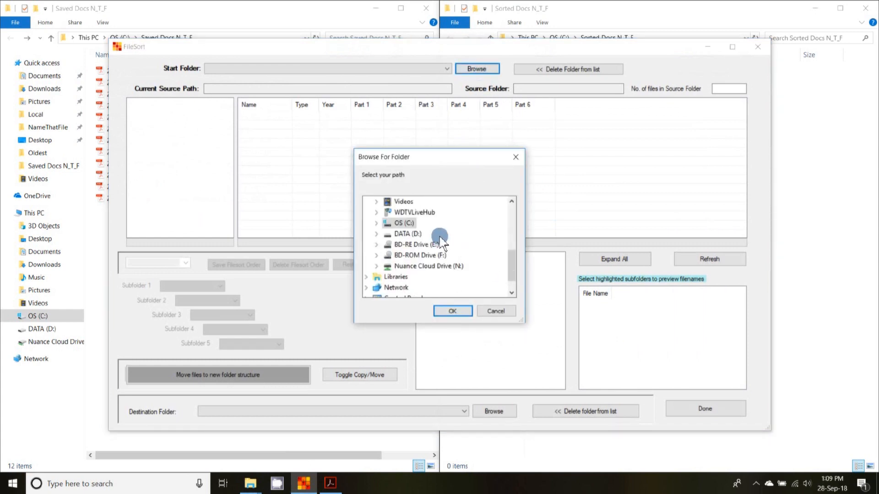
double_click(409, 225)
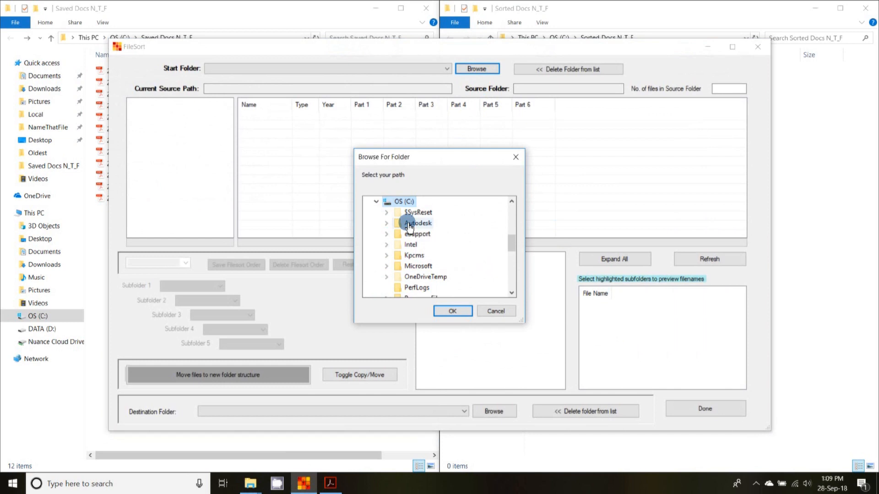
scroll(425, 249, down, 5)
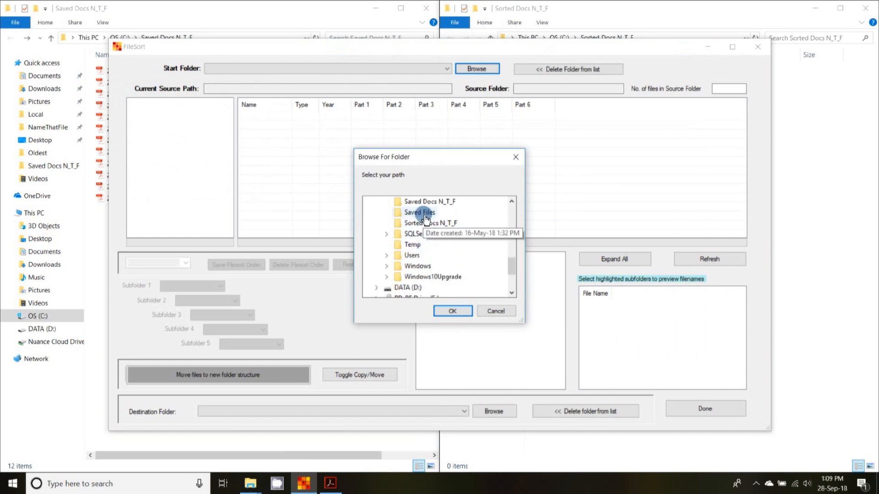
click(428, 205)
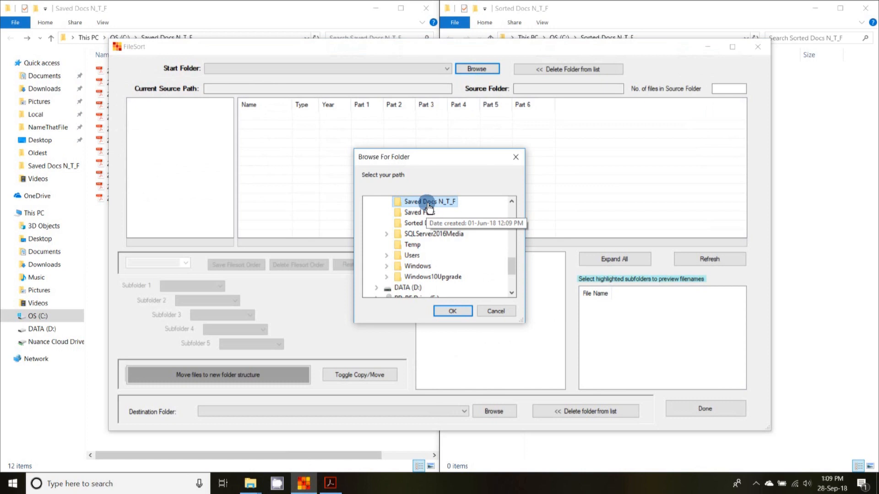
click(452, 311)
click(356, 484)
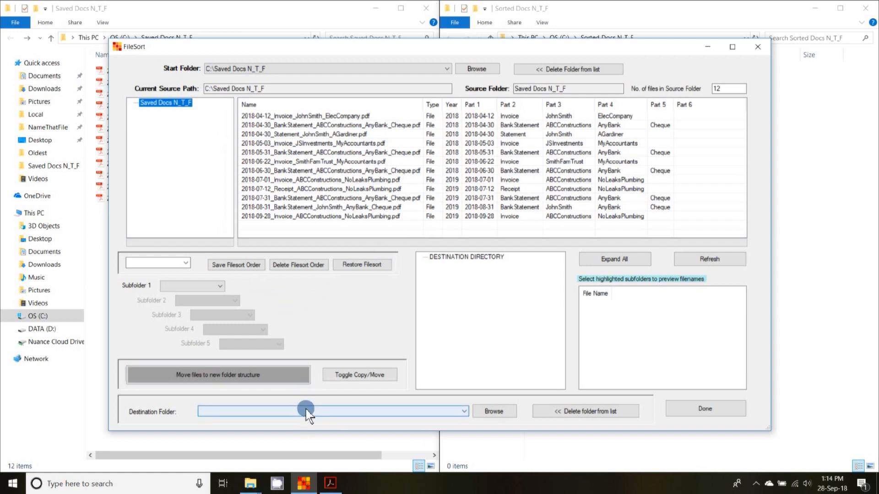
click(359, 485)
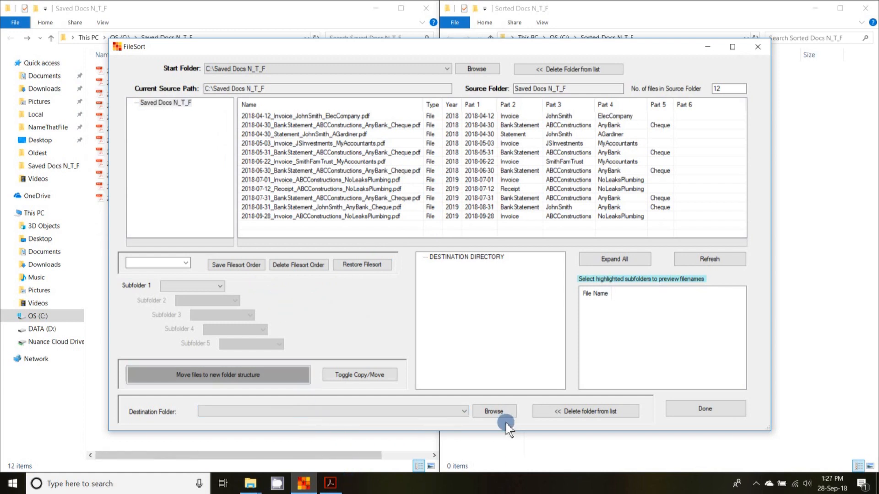
- Set the destination folder for the sorted files to C:\Sorted Docs N_T_F
click(495, 413)
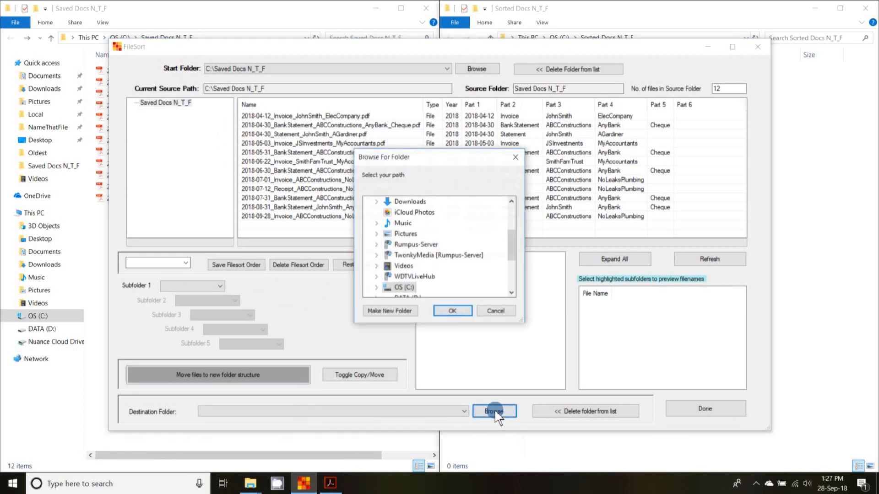
click(409, 288)
scroll(436, 265, down, 2)
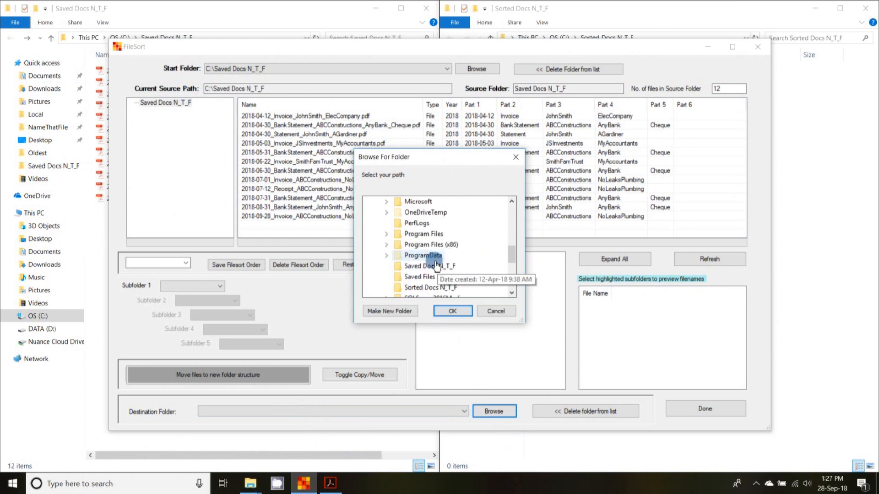
click(432, 288)
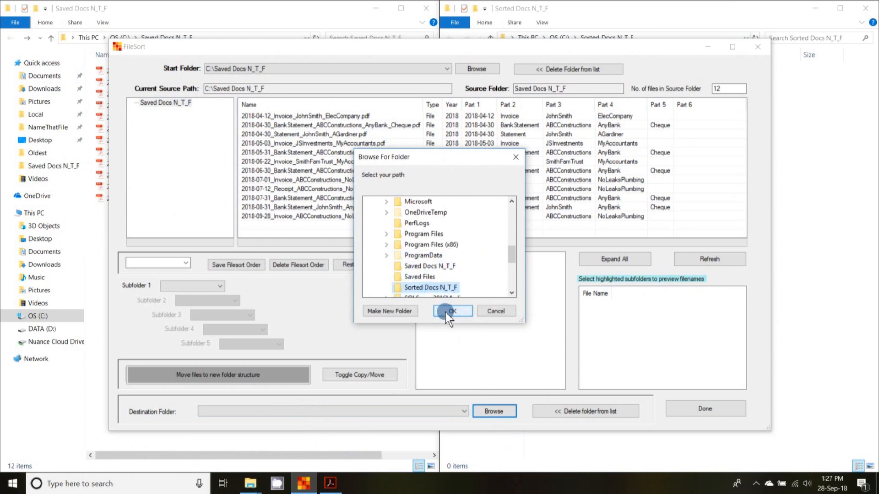
click(448, 311)
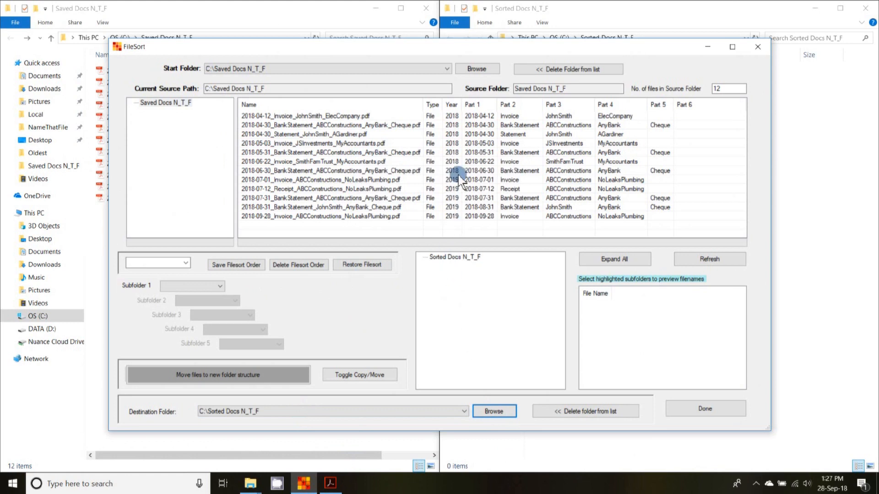
- Define the sorted folder structure with Year as subfolder 1, Part 3 as subfolder 2 and Part 4 as subfolder 3
click(221, 287)
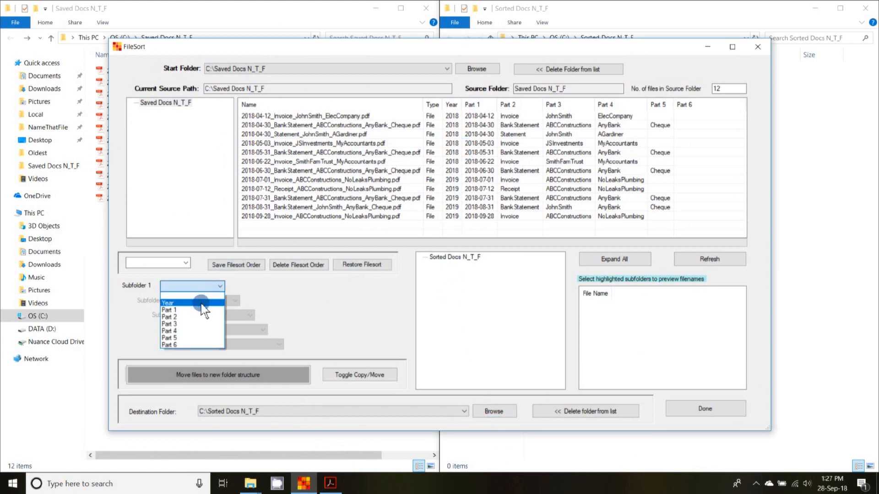
click(203, 303)
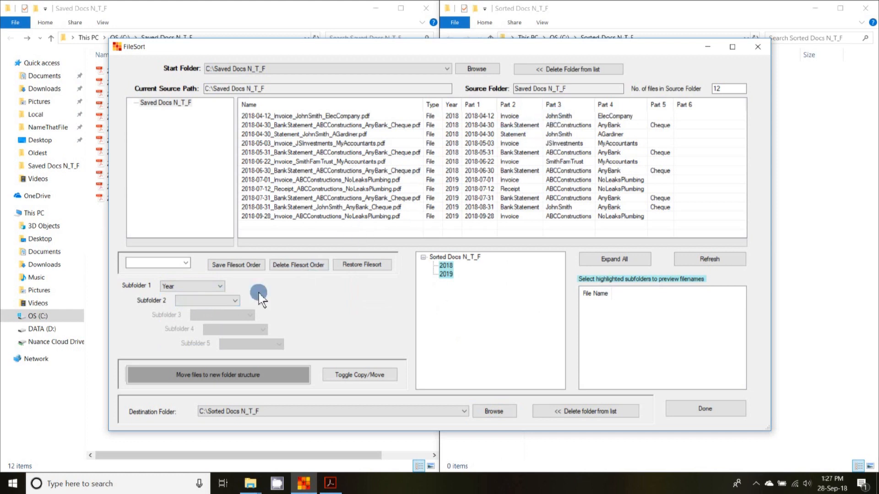
click(235, 300)
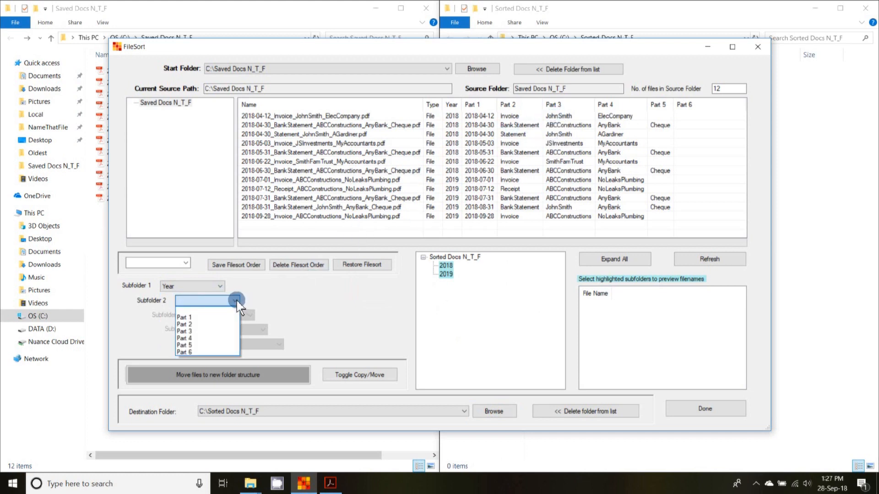
click(200, 331)
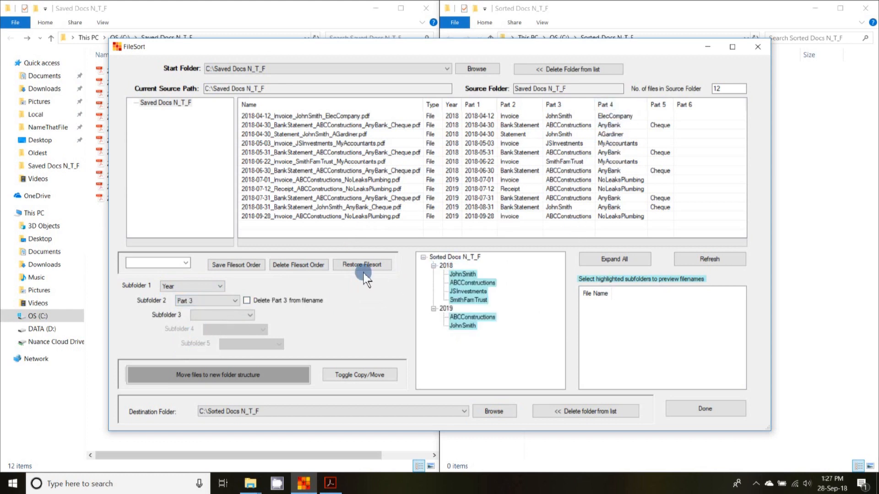
click(250, 315)
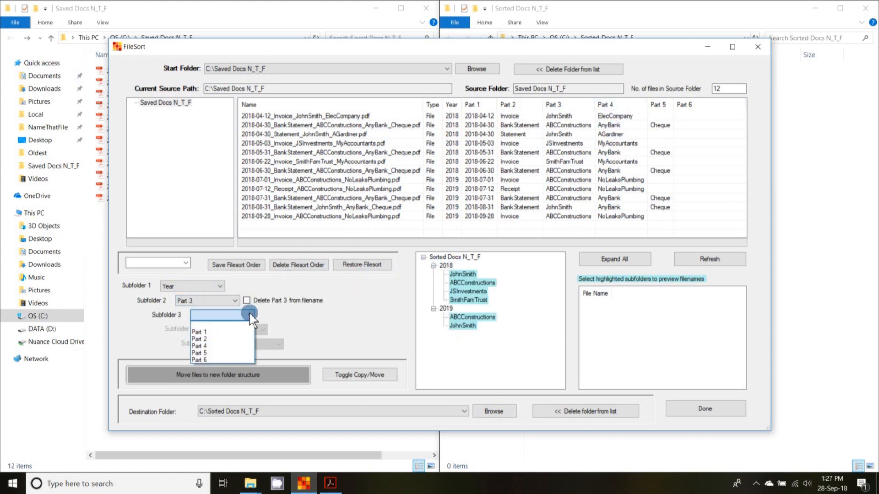
click(215, 346)
scroll(495, 326, up, 1)
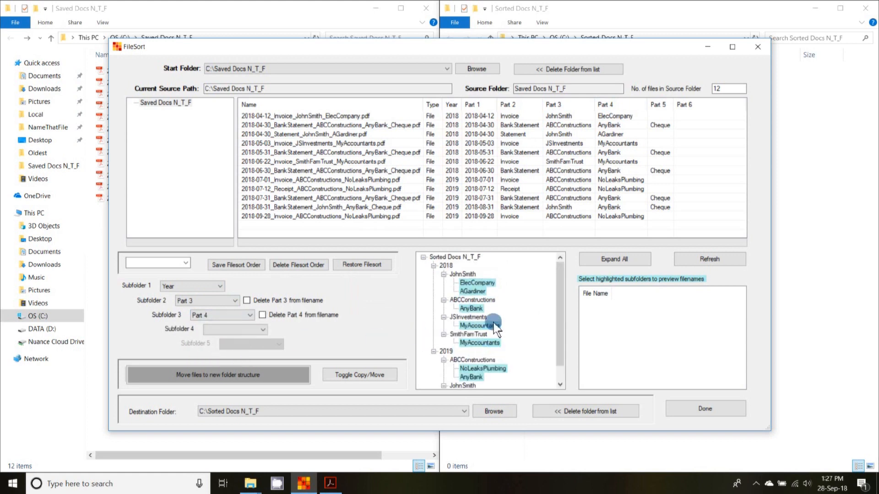
- Preview the filenames assigned to the first four highlighted subfolders under 2018 in the new structure
click(479, 283)
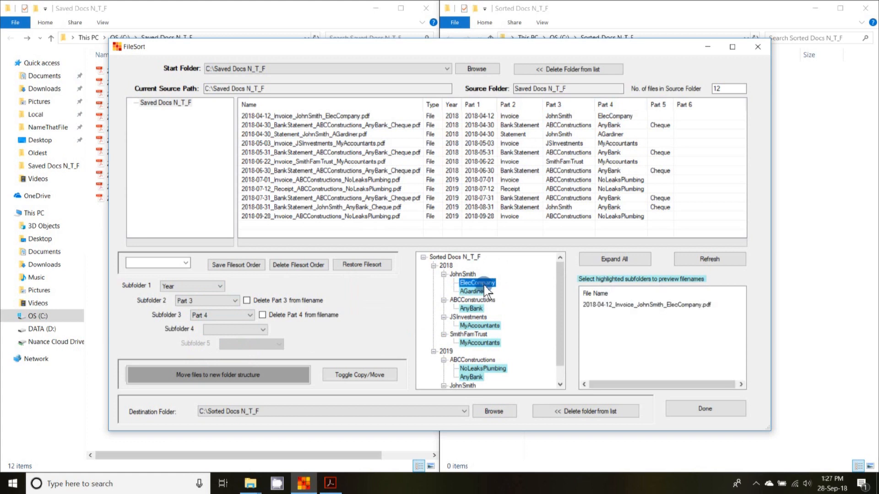
click(482, 290)
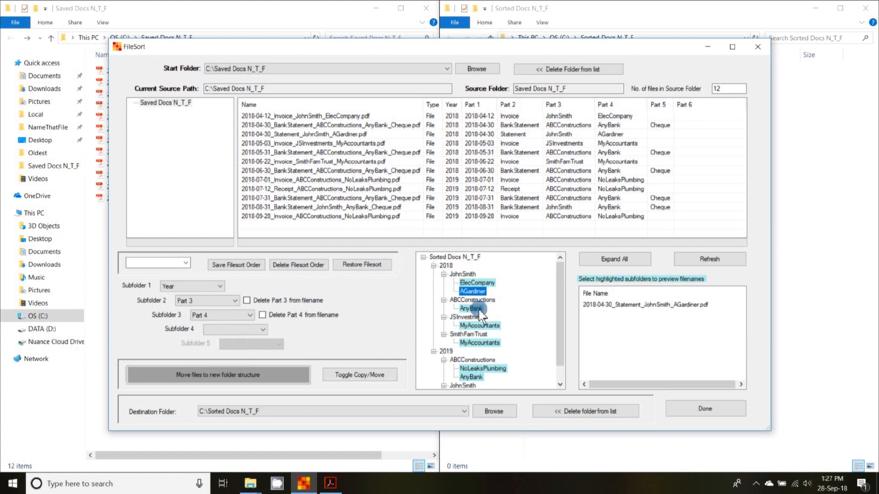
click(478, 310)
click(482, 325)
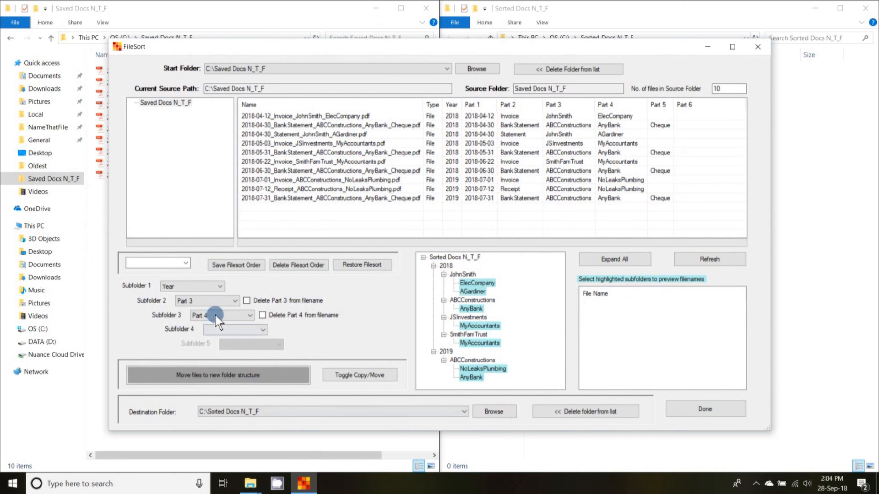
- Save the current subfolder arrangement as a Filesort order named demo
text(demo)
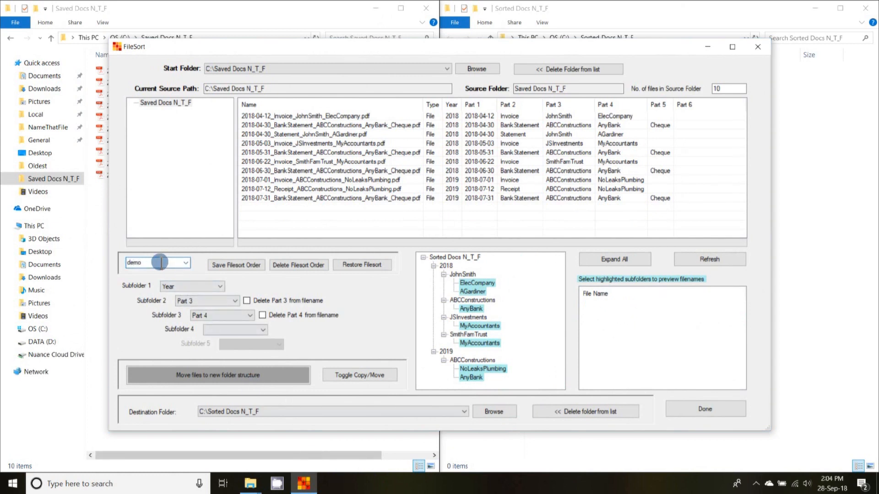
click(236, 265)
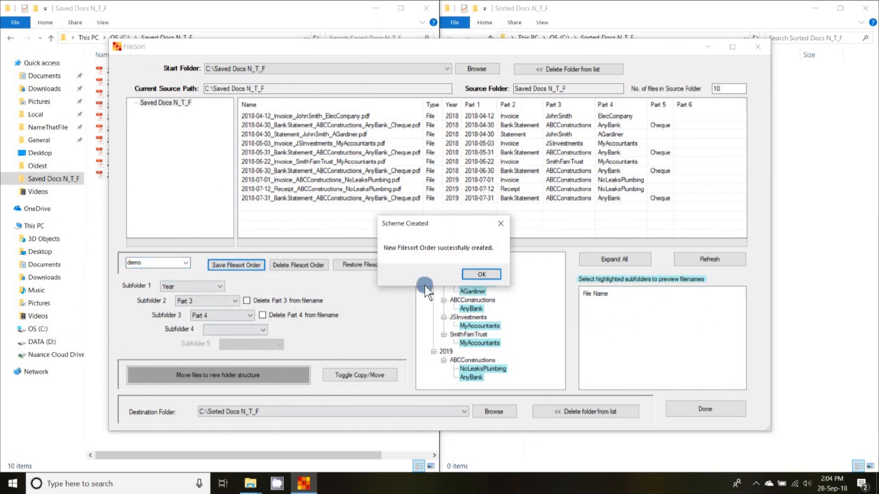
click(471, 274)
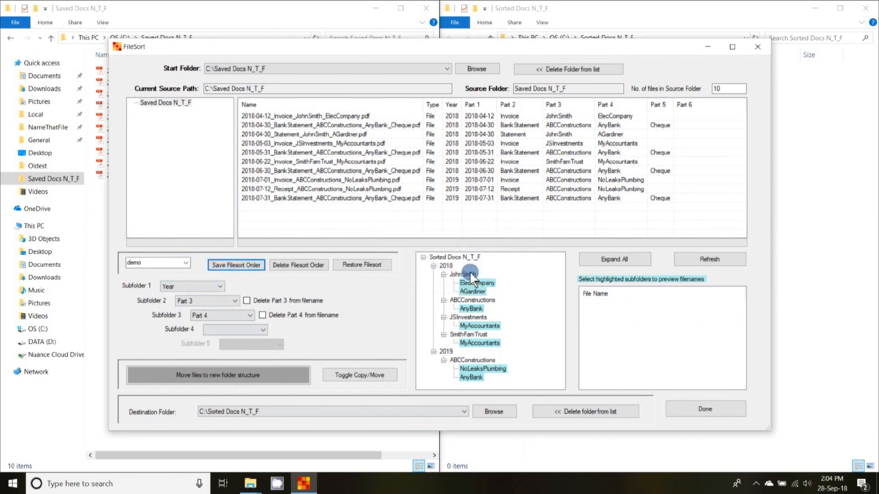
- Check the remembered start folders and destination folders, keeping the current selections
click(447, 69)
click(448, 70)
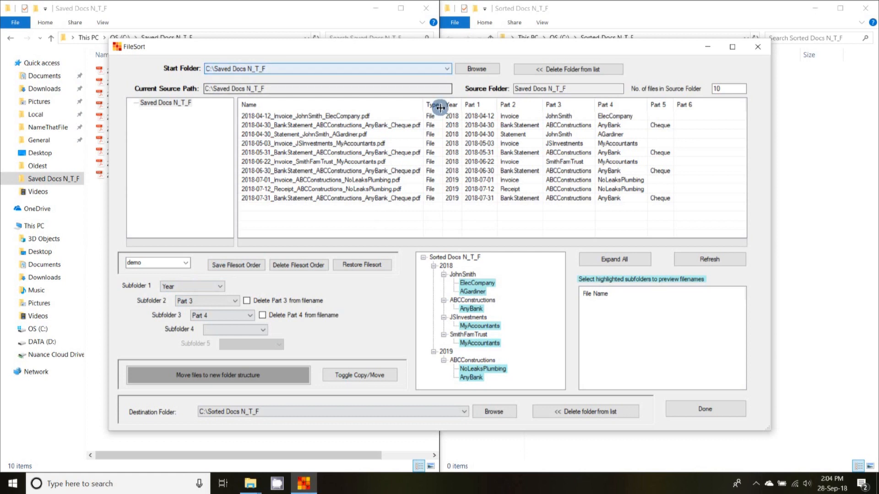
click(464, 411)
click(465, 412)
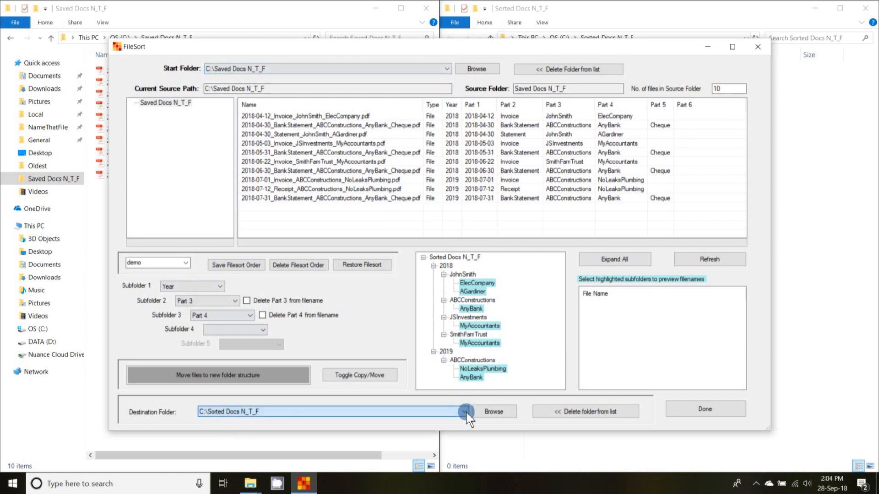
click(478, 412)
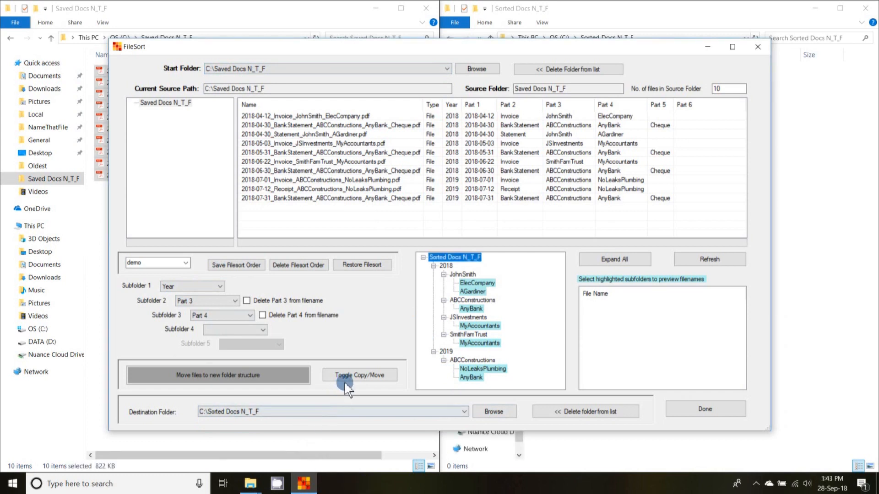
- Toggle between copying and moving, leave it on move, and move the files into the new folder structure
click(349, 380)
click(348, 378)
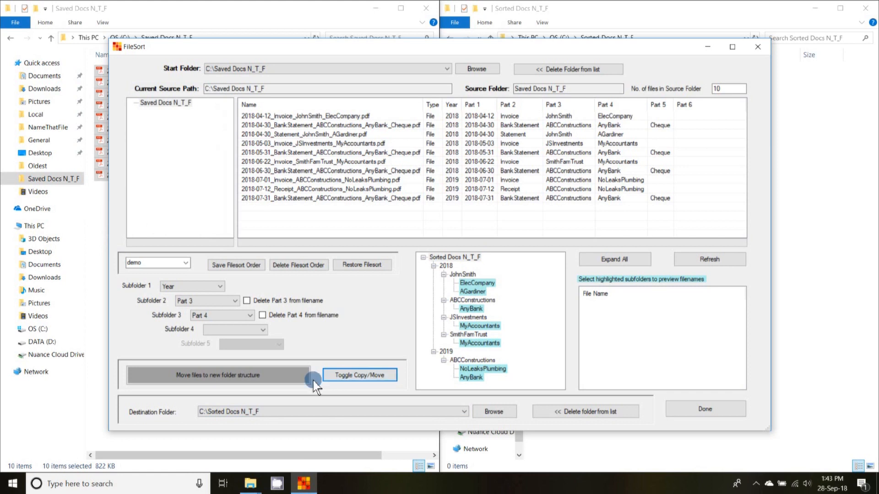
click(274, 380)
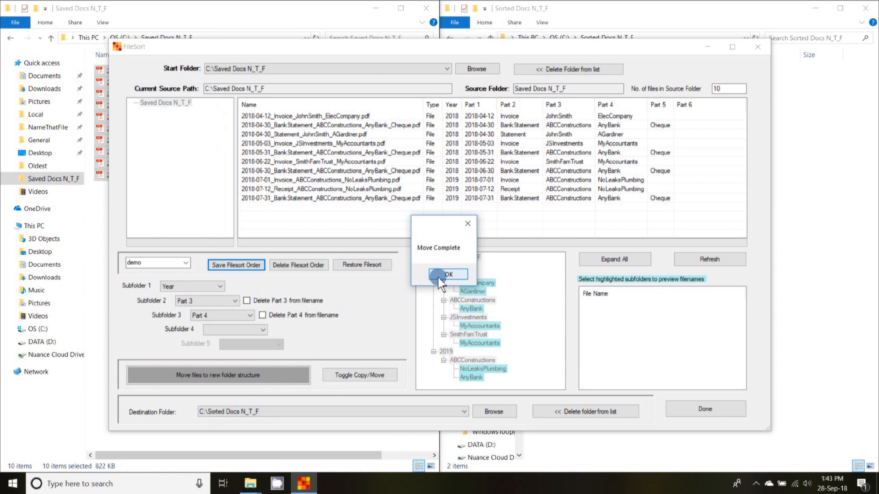
click(439, 277)
- Minimize the sorting tool, inspect the sorted files in 2018\ABCConstructions\AnyBank, and close both folder windows
click(707, 47)
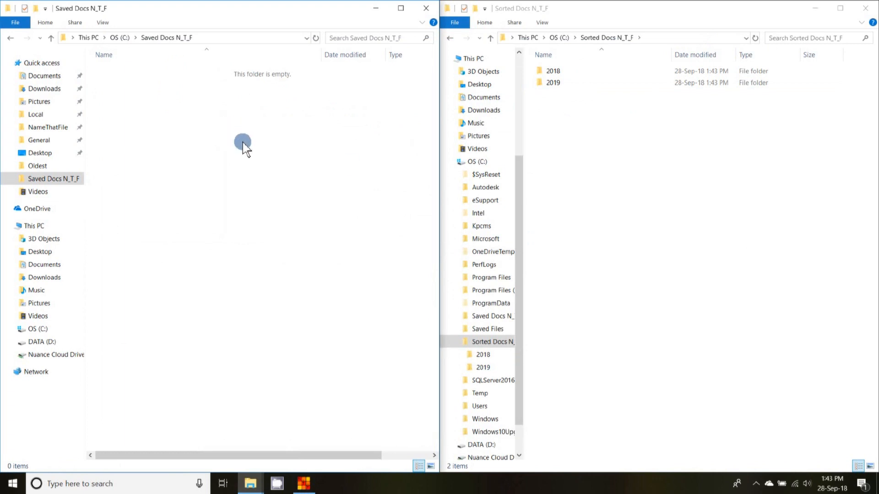
double_click(554, 71)
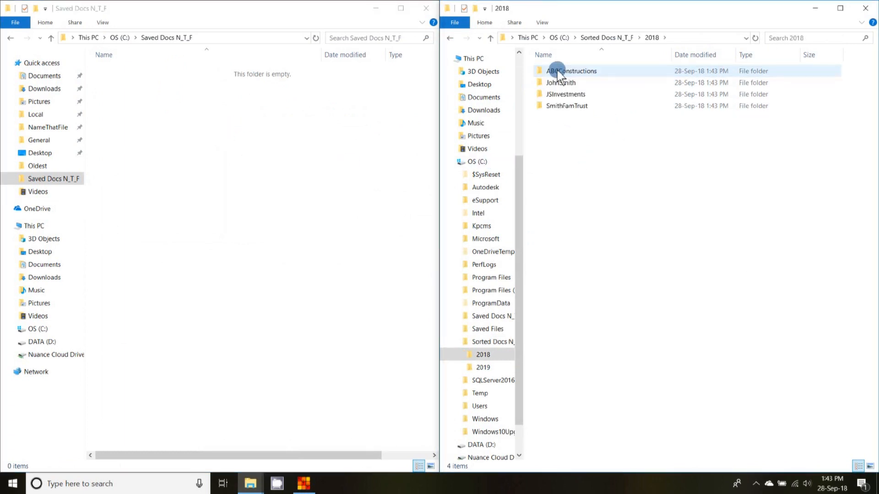
double_click(558, 71)
double_click(558, 71)
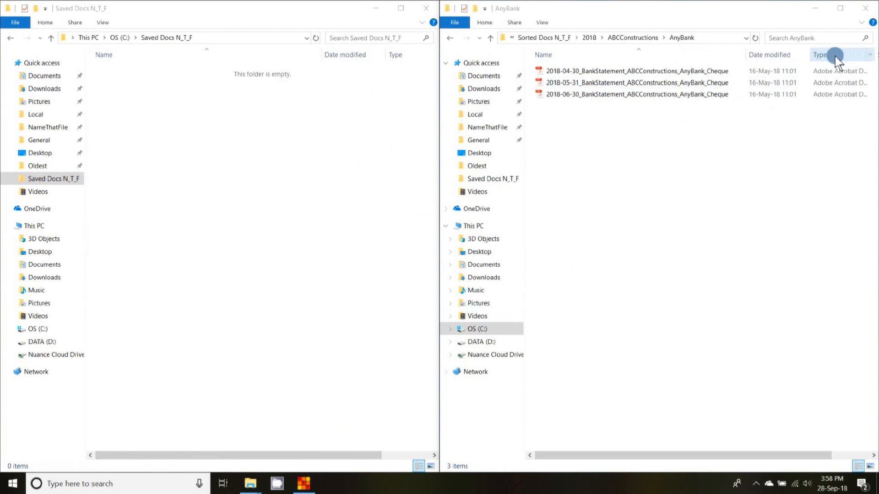
click(863, 14)
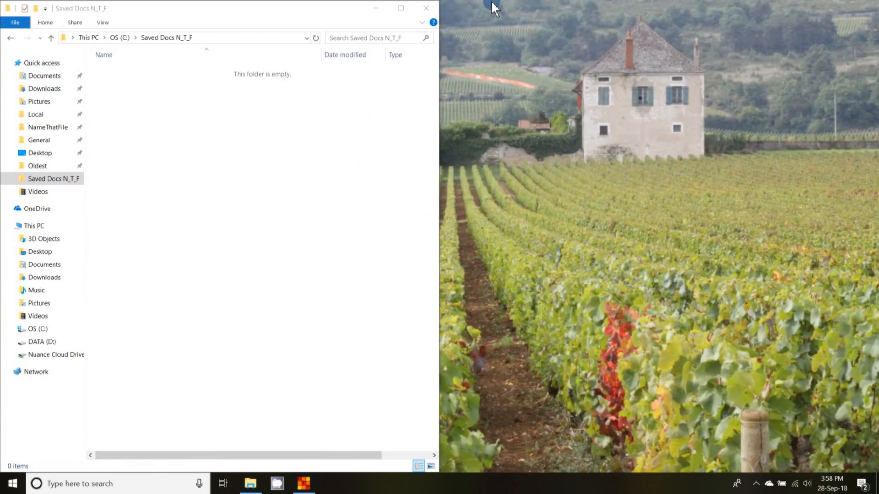
click(423, 10)
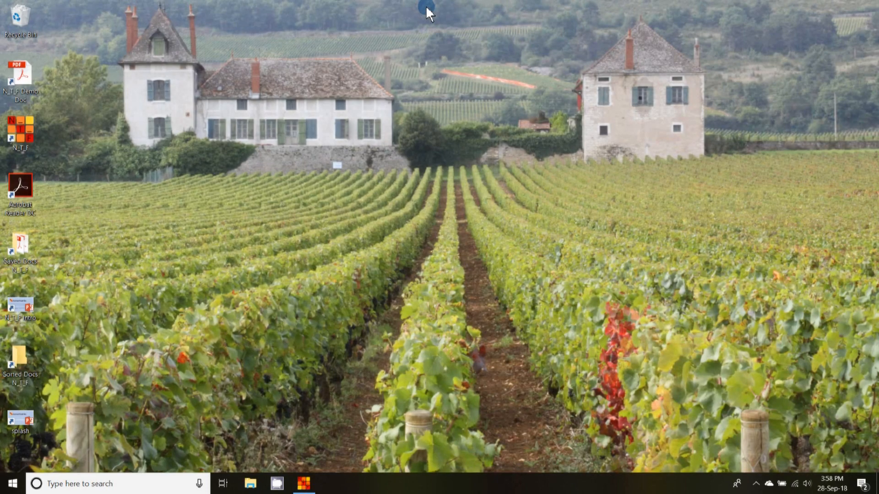